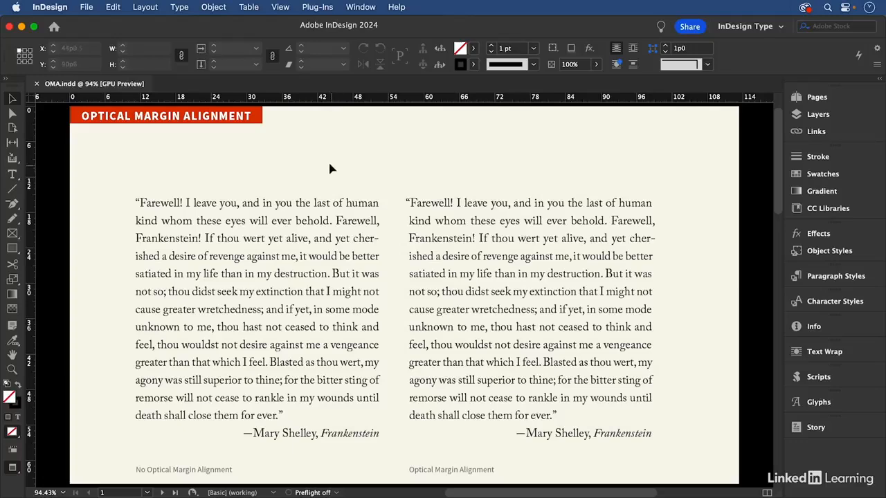
Step: Examine the left and right text edges of the two Frankenstein quotations, zooming in on the punctuation of the optically aligned one
click(298, 216)
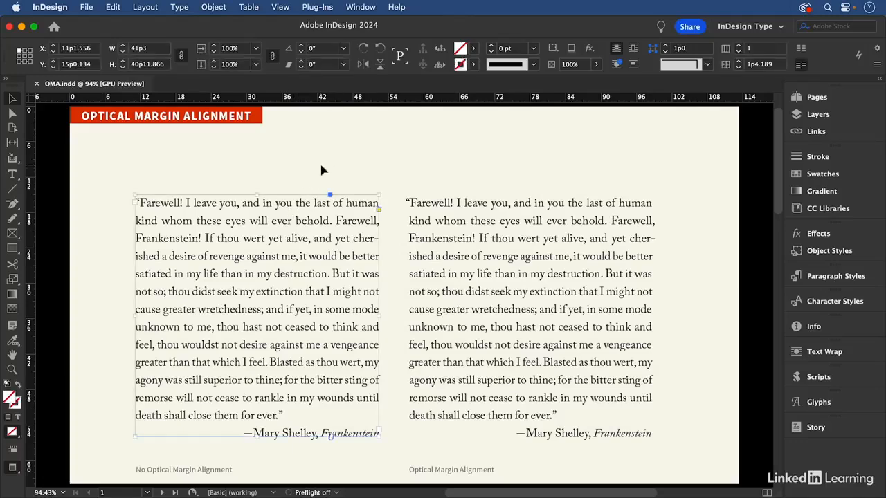
click(366, 135)
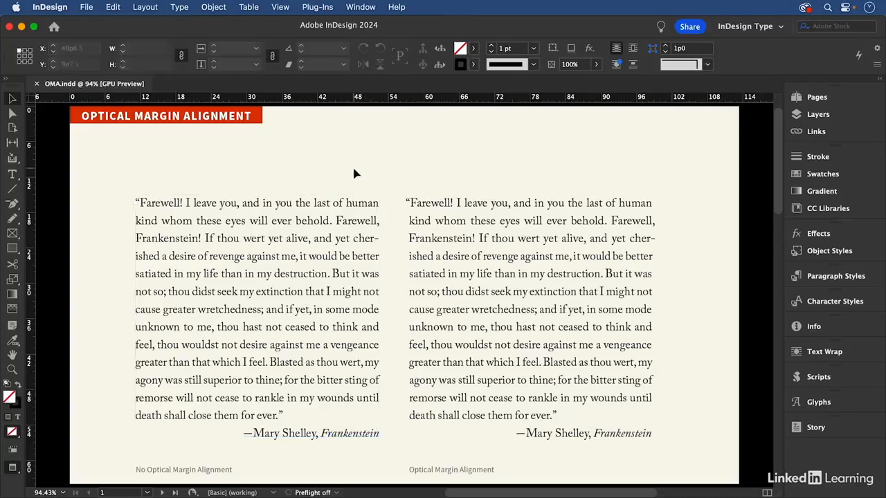
click(330, 225)
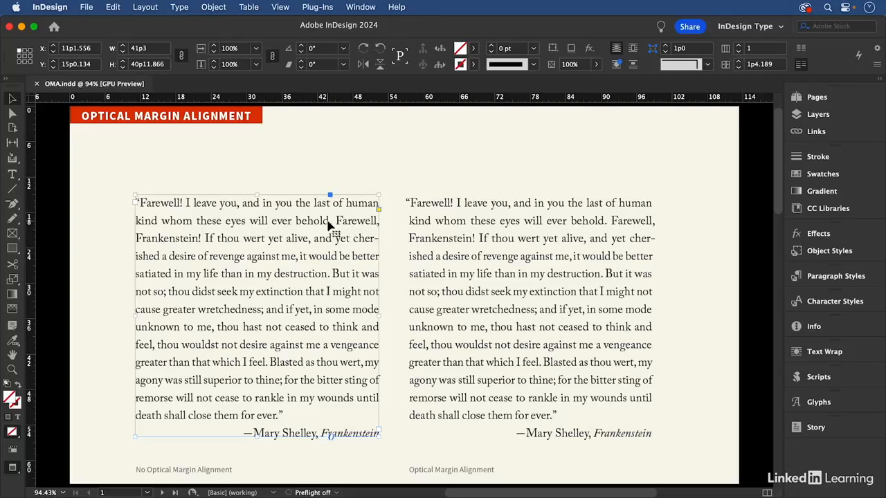
click(501, 226)
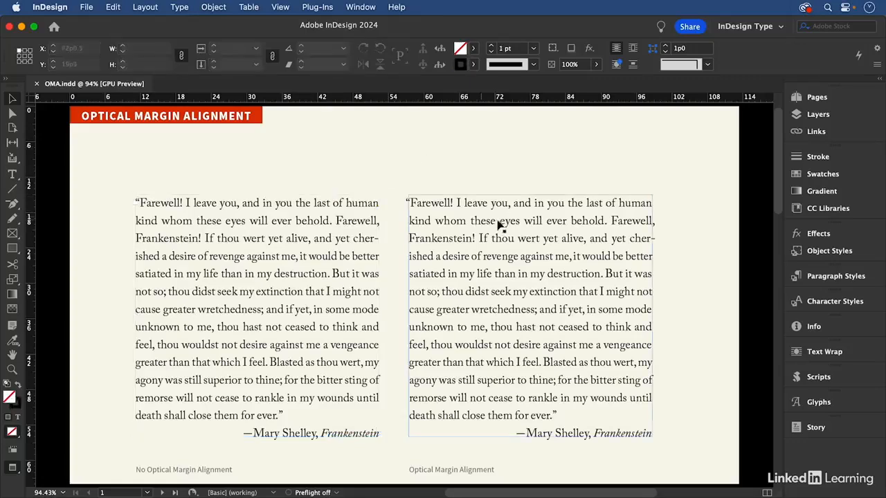
click(463, 139)
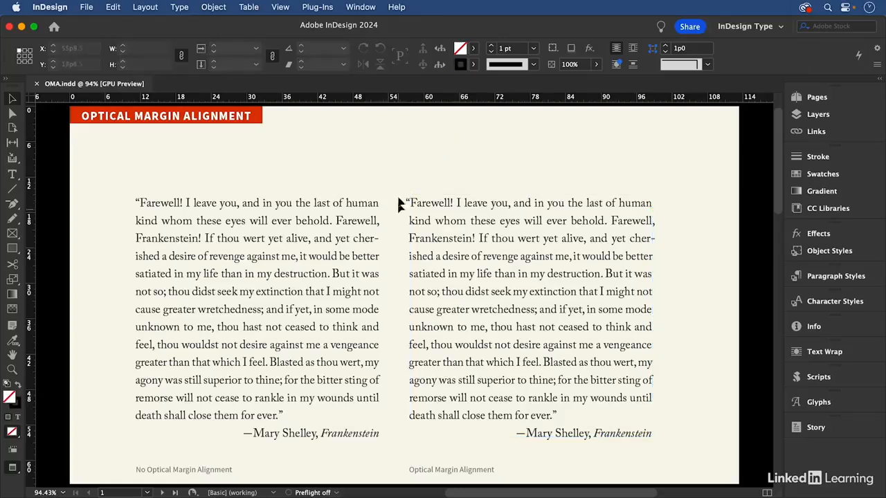
key(super+space)
drag(382, 178, 471, 271)
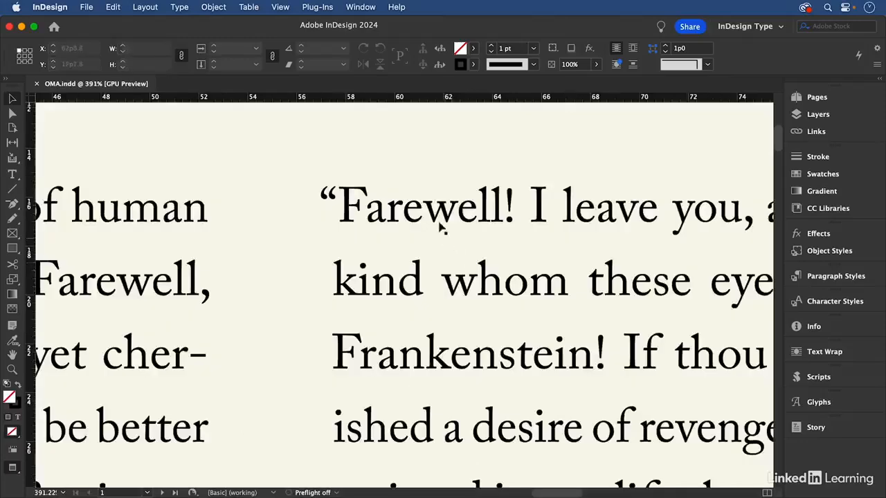
click(440, 227)
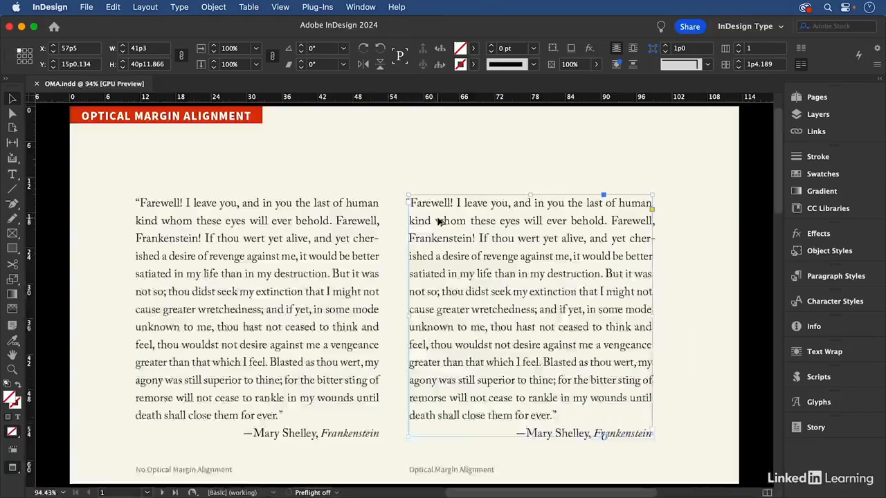
key(super+0)
key(super+space)
drag(608, 201, 675, 286)
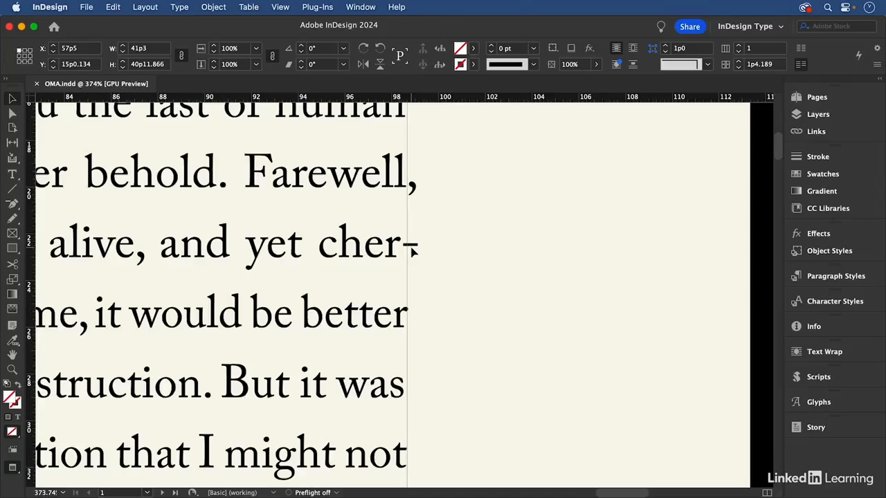
key(super+0)
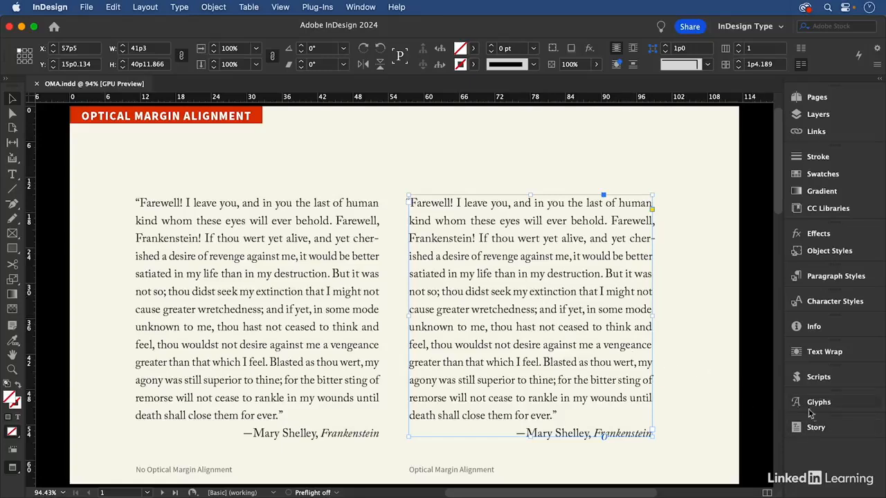
Step: Display the Story options for the right-hand quotation and float them above its text
click(830, 431)
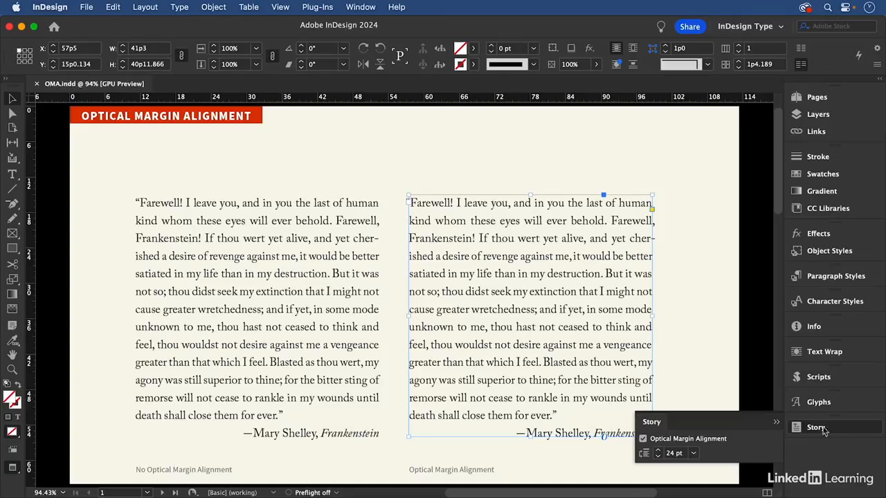
click(643, 440)
drag(658, 421, 442, 127)
Step: Set the optical margin size for all the text of the right-hand quotation to 12 pt, and raise it to 30 pt
key(t)
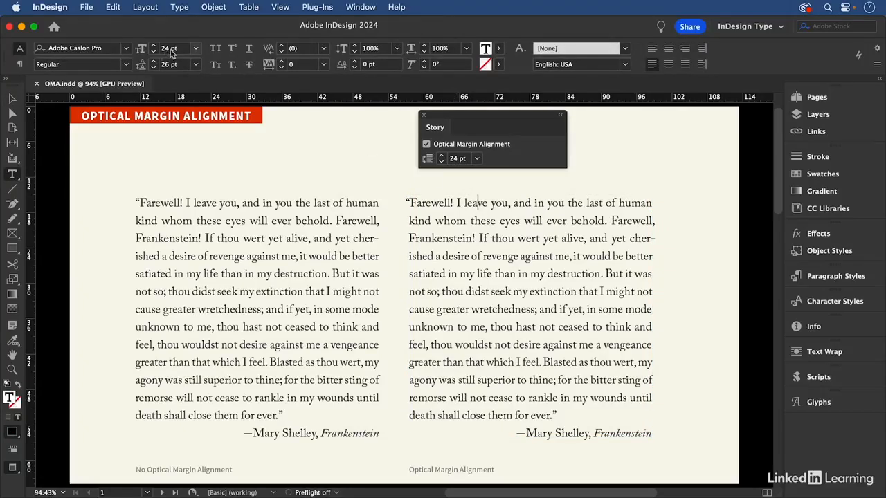
click(501, 246)
key(super+a)
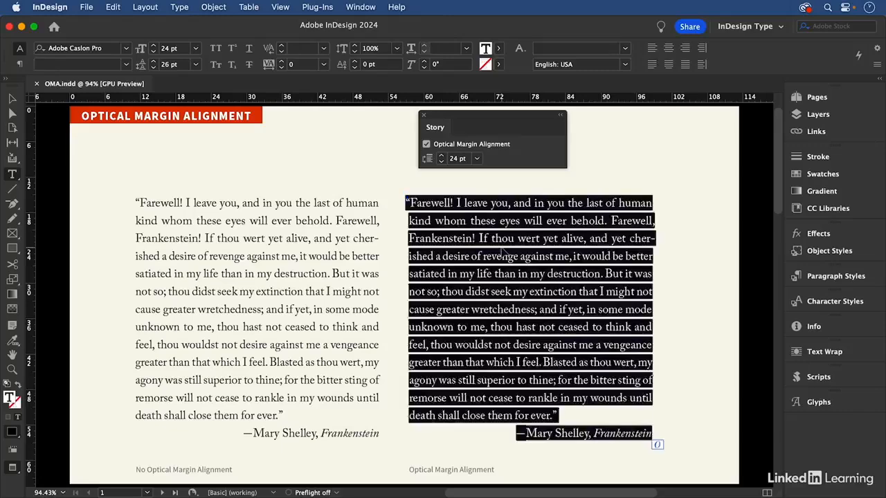
click(446, 160)
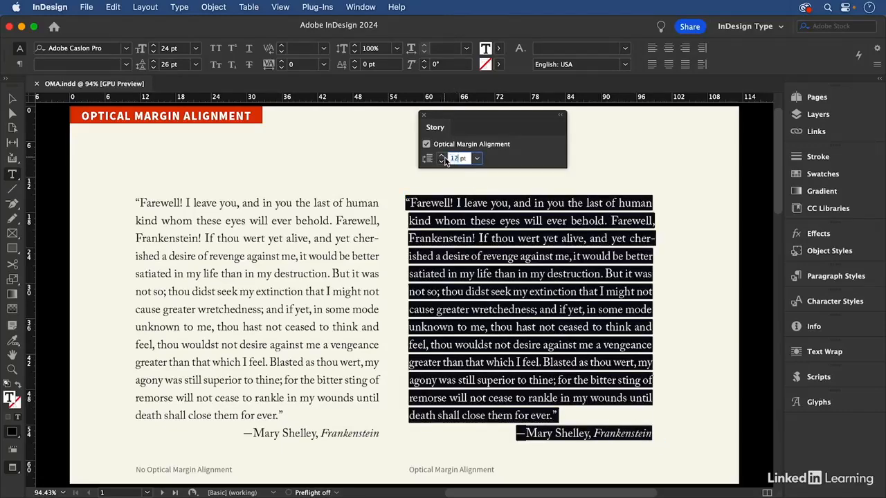
text(12)
key(Return)
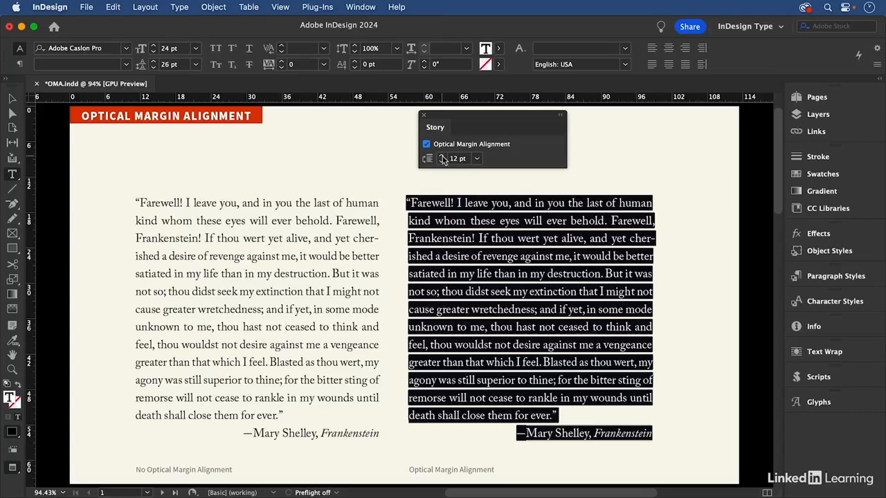
shift+click(441, 157)
shift+click(442, 157)
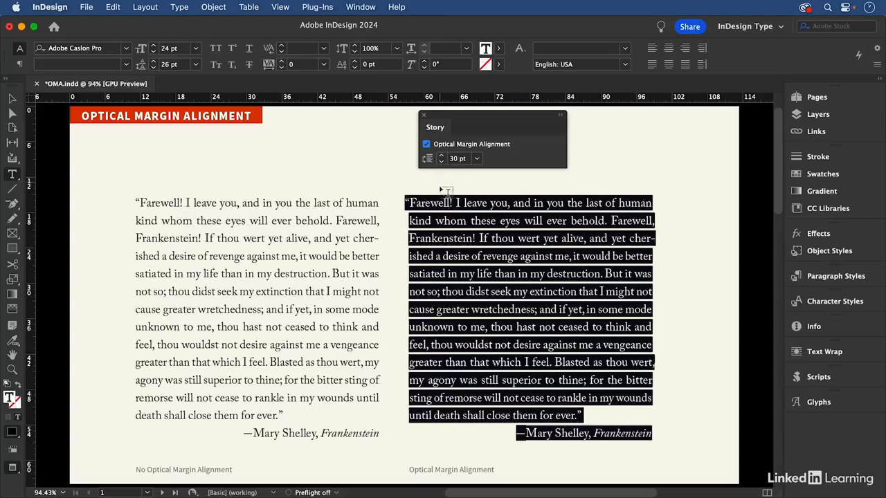
click(471, 221)
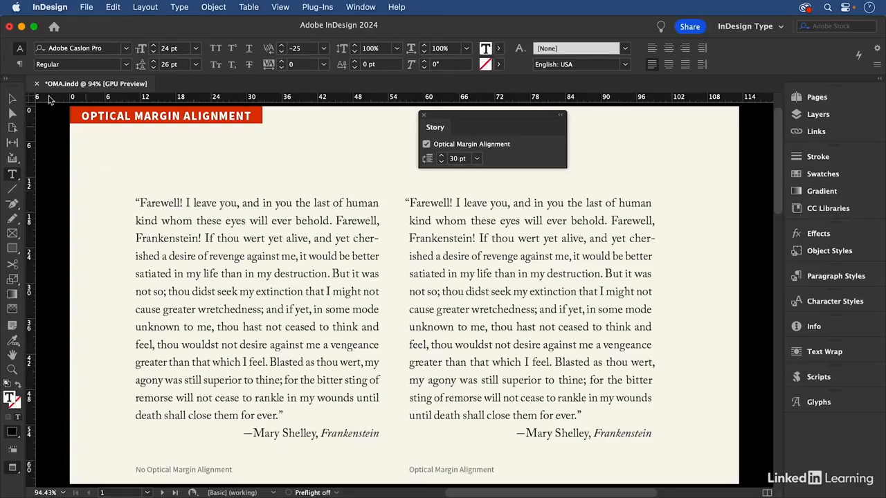
Step: Start a new object style named OMA from the right-hand quotation's text frame
click(11, 98)
click(623, 165)
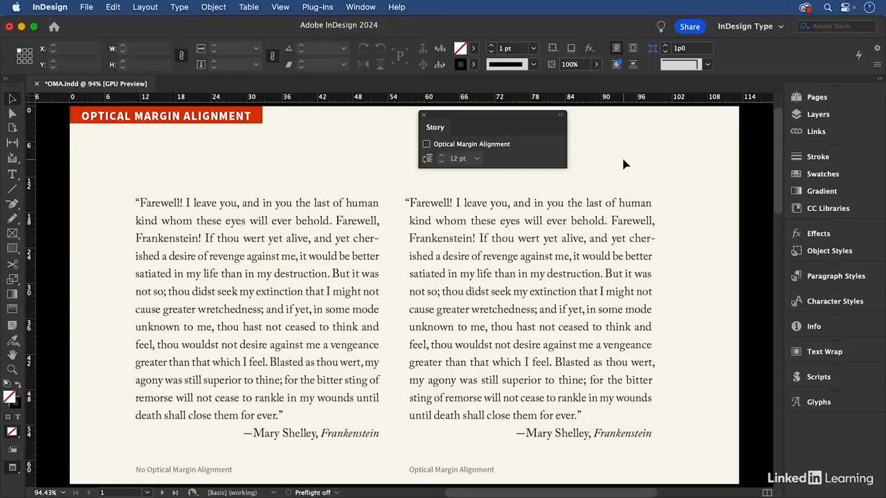
click(569, 228)
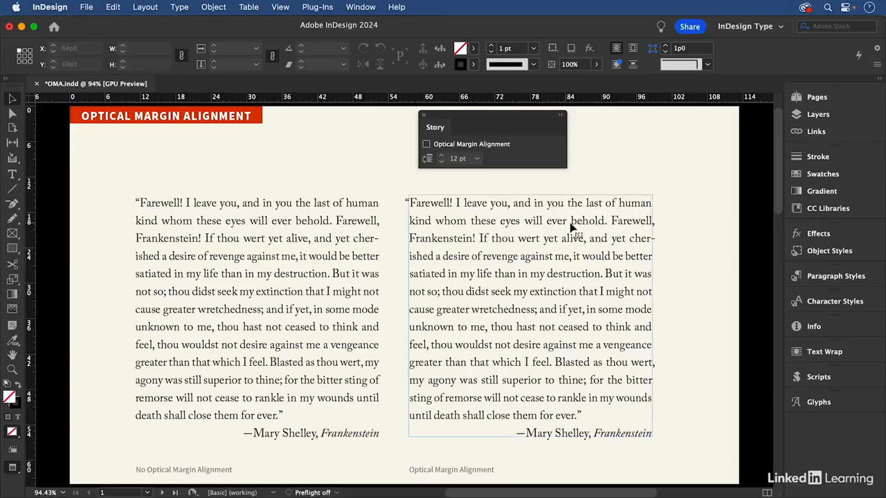
click(846, 257)
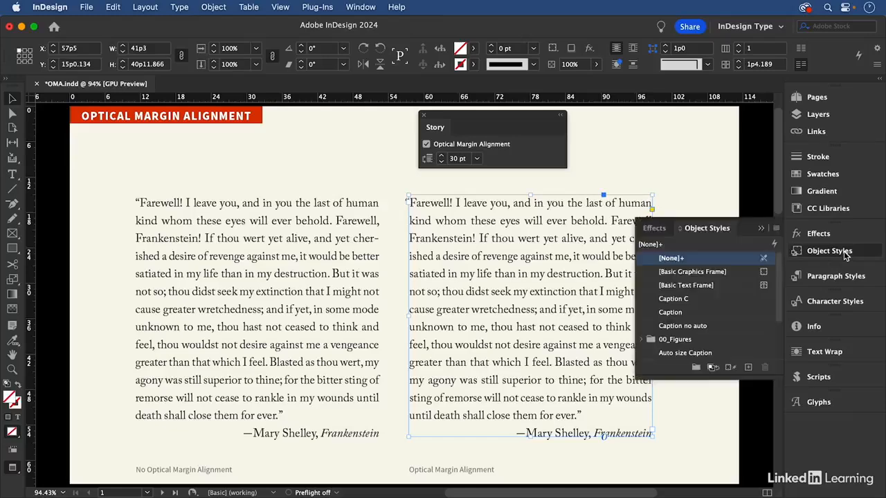
click(773, 227)
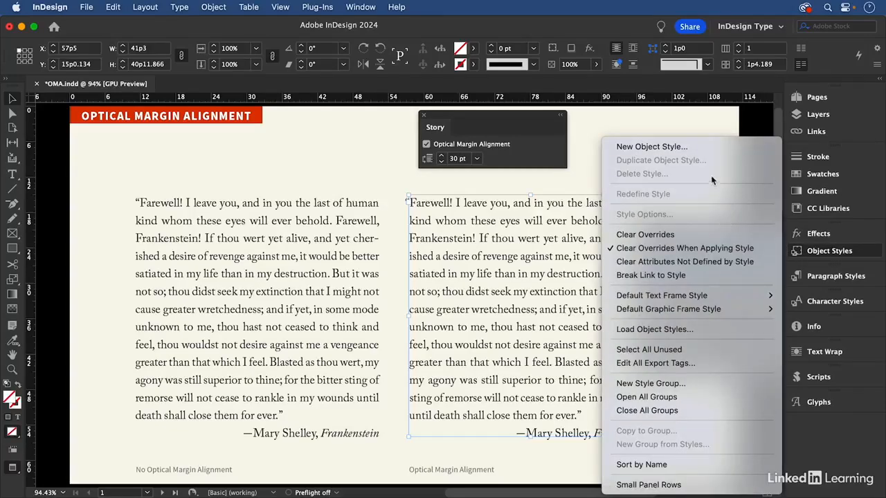
click(705, 147)
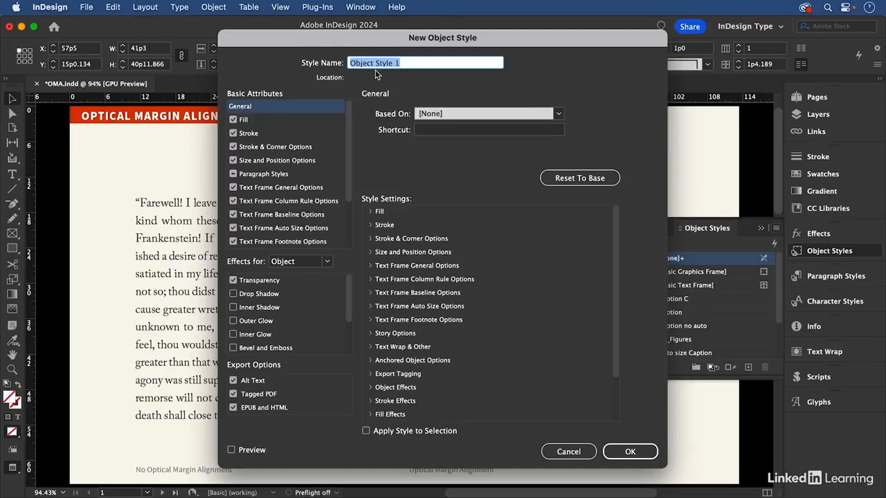
text(OMA)
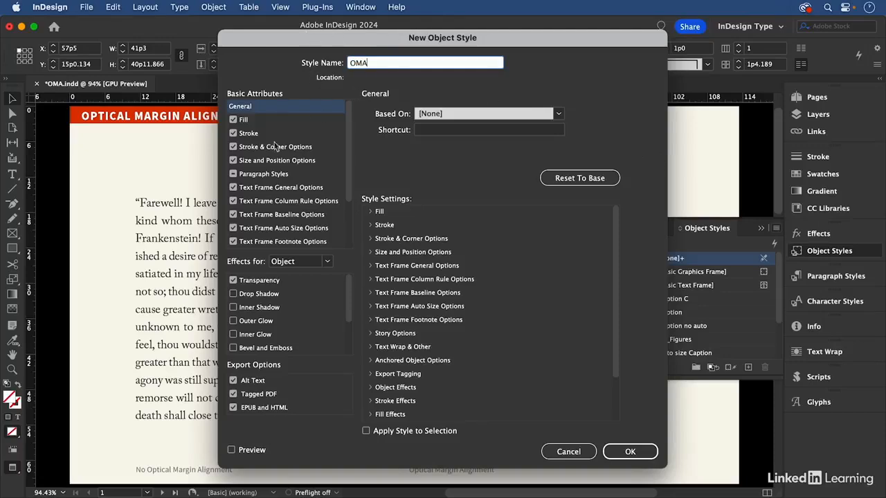
Step: Check the Story Options captured in the OMA object style and save the style
scroll(349, 200, down, 3)
scroll(350, 200, down, 1)
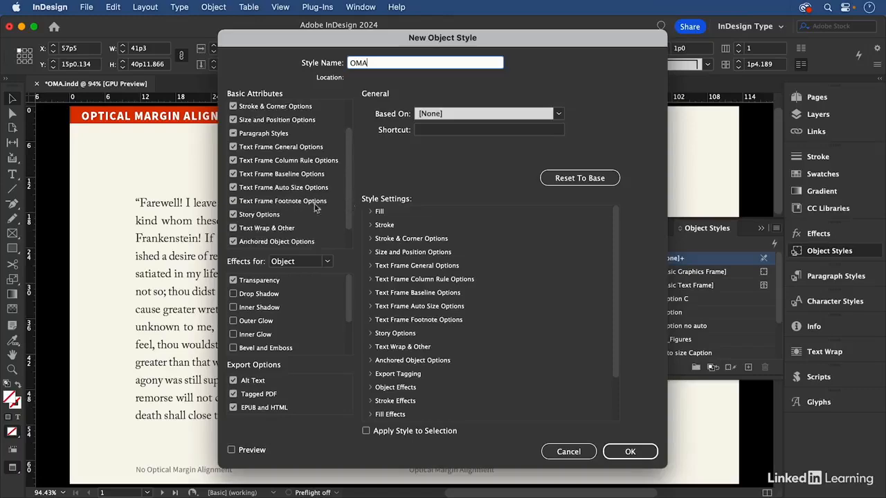
click(273, 214)
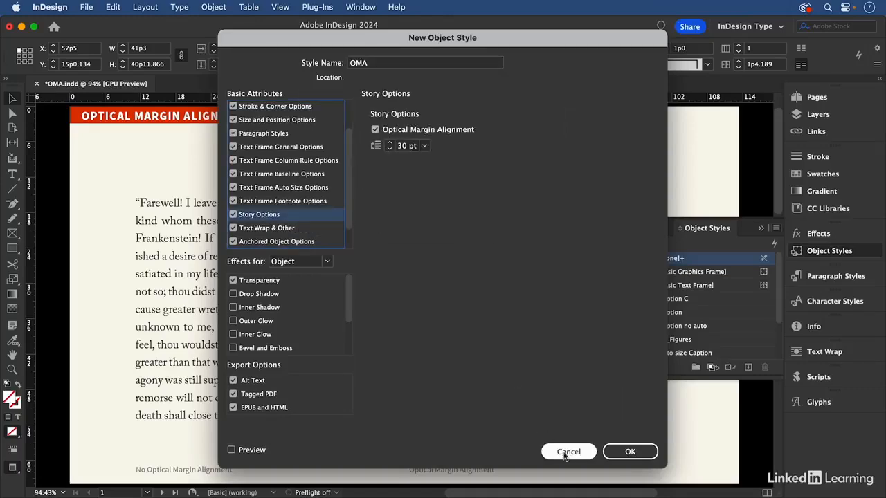
click(628, 452)
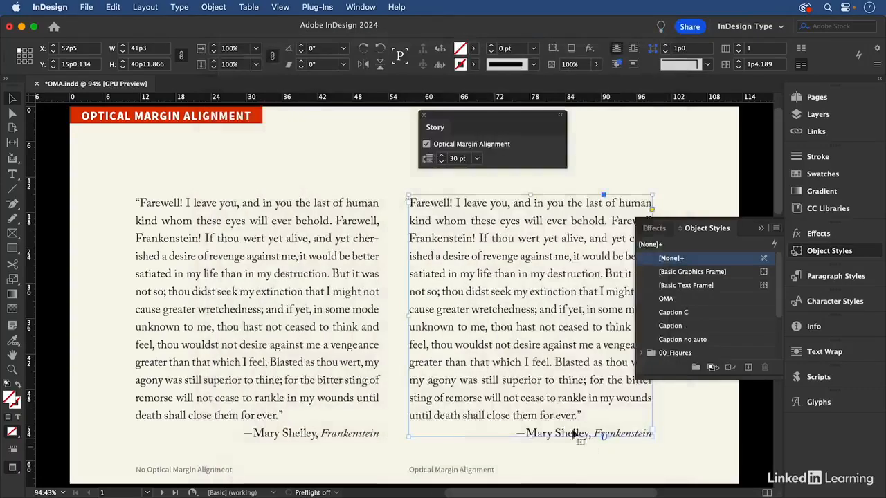
Step: Go to page 2, close the Story and Object Styles options, and switch from preview to the normal view
click(672, 161)
key(alt+Page_Down)
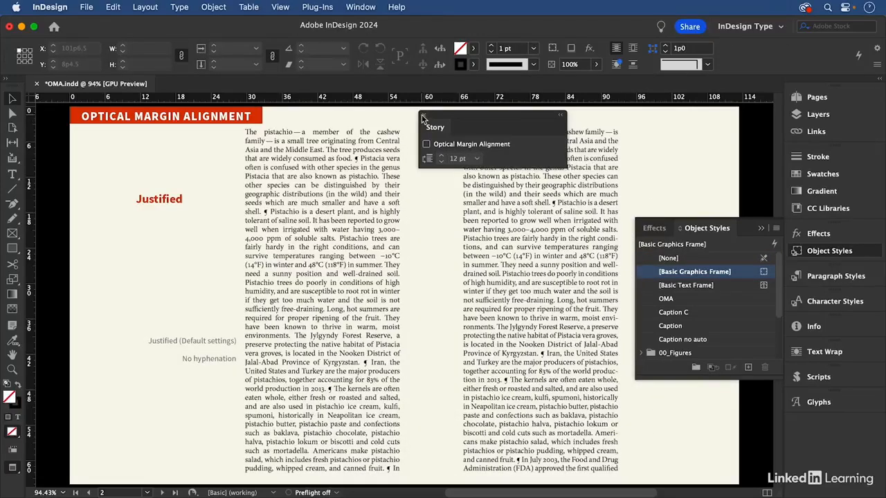
click(422, 116)
click(761, 229)
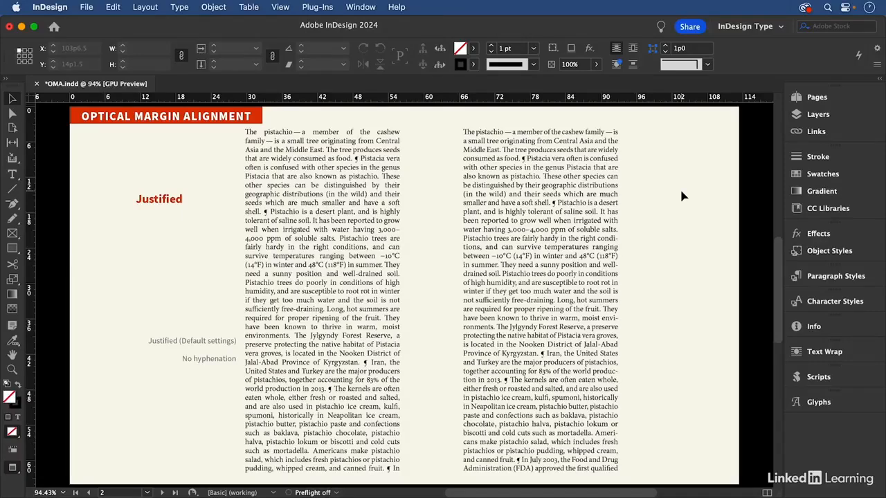
key(w)
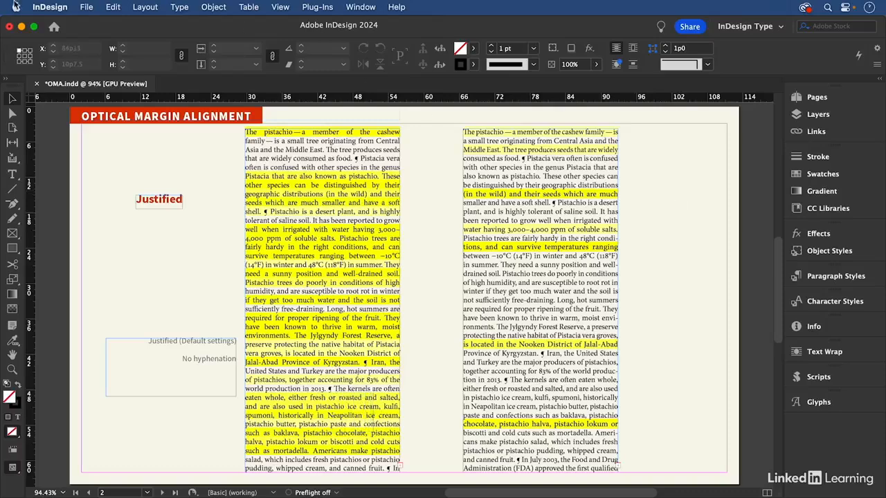
Step: Check the Composition preferences for the H&J Violations highlighting option
click(43, 7)
mouse_move(76, 41)
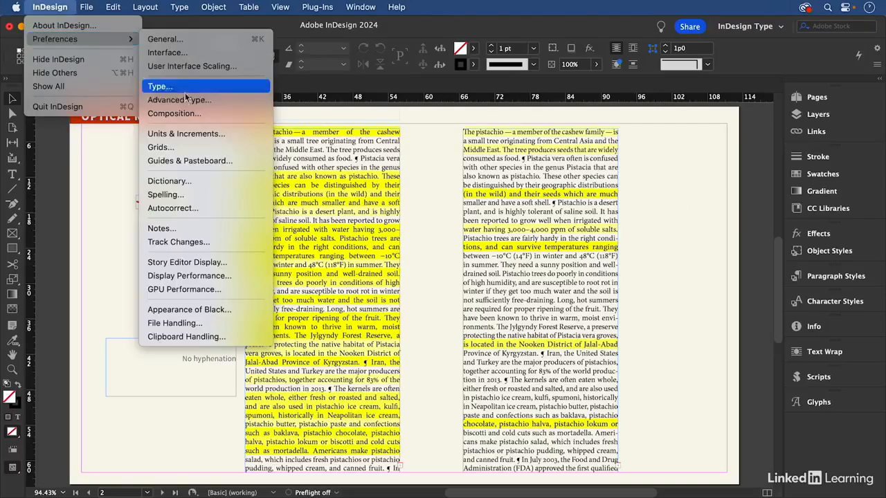
click(192, 115)
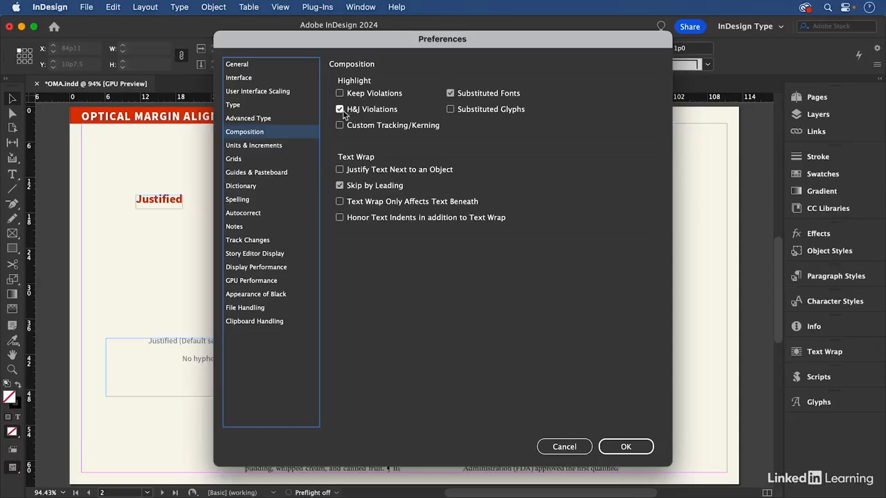
click(626, 447)
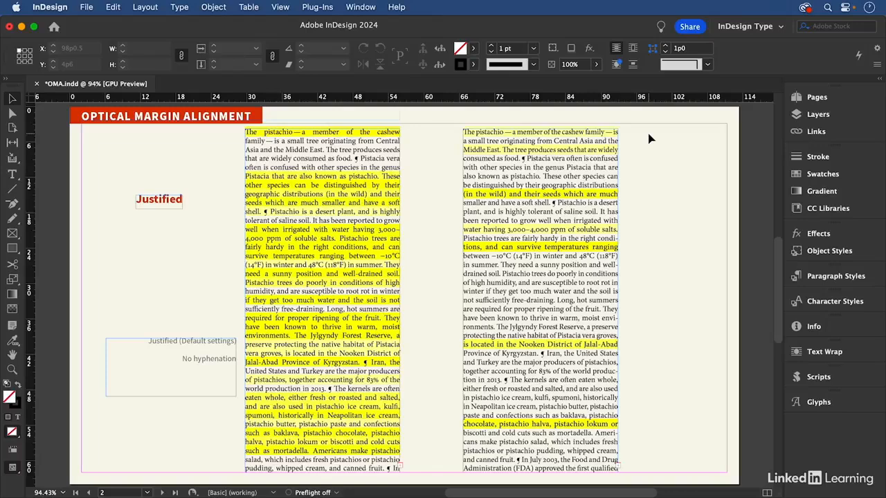
Step: Turn on Optical Margin Alignment for the right-hand pistachio text column and move the Story options aside
click(380, 159)
click(530, 158)
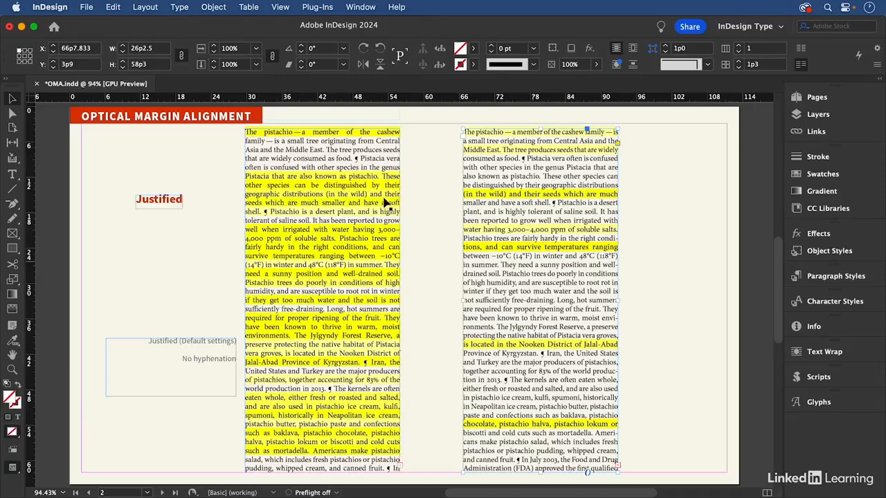
click(180, 8)
click(182, 129)
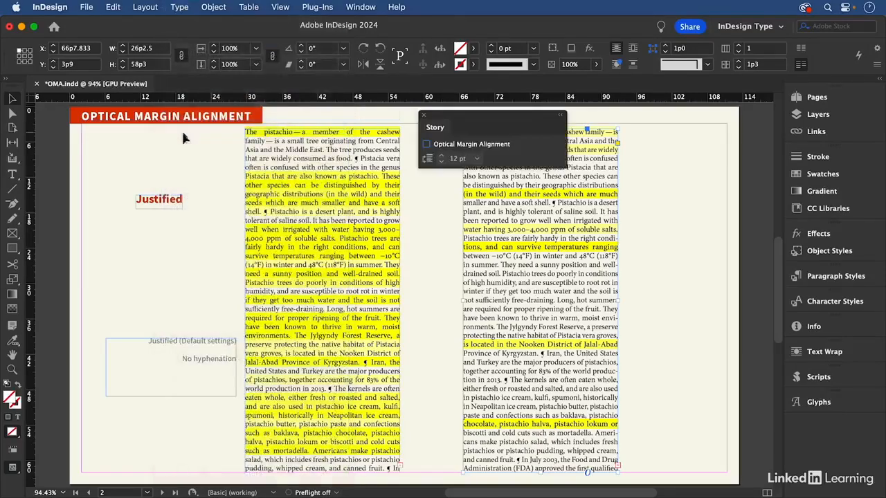
click(426, 145)
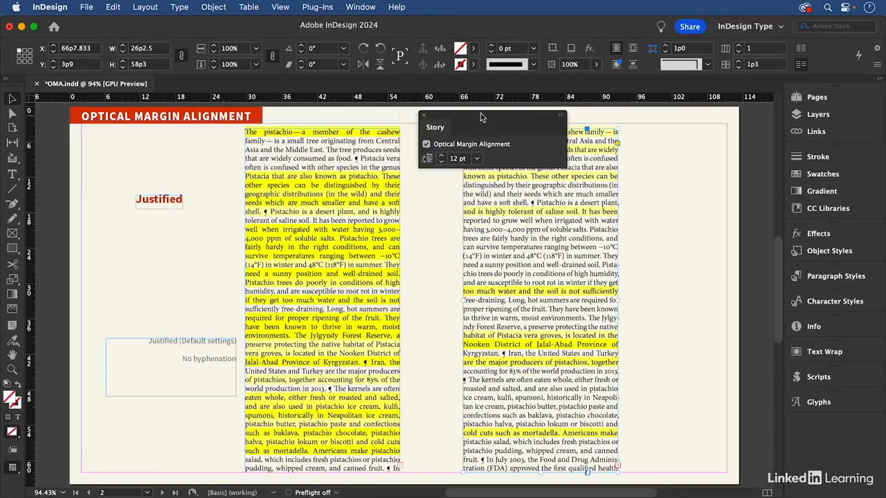
drag(483, 116, 413, 99)
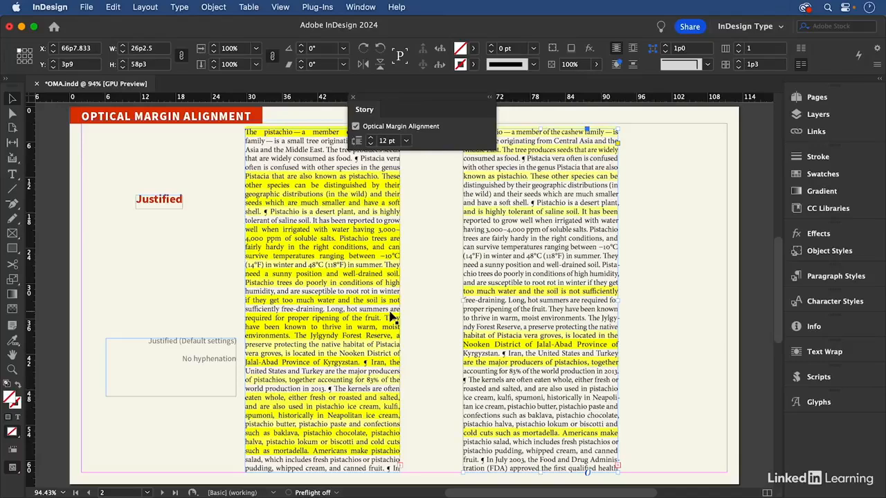
Step: Deselect the right-hand pistachio column, inspect the hanging hyphens and commas along its right edge, and close the Story options
click(654, 215)
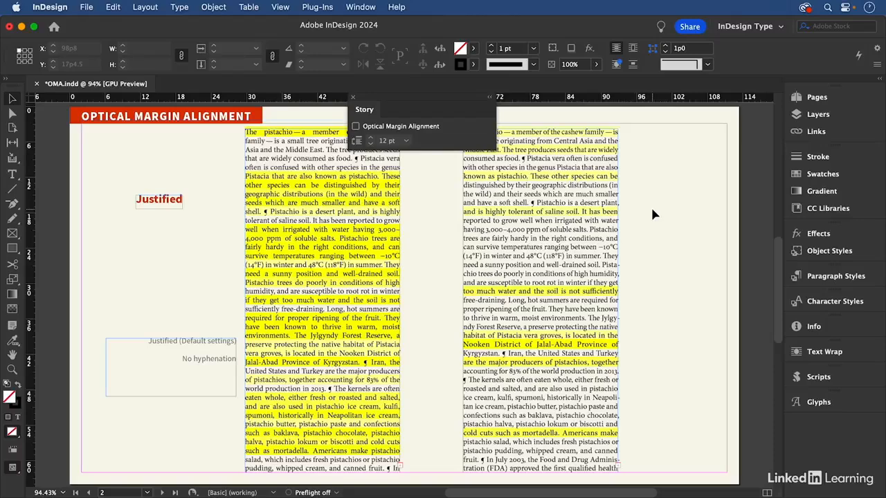
key(super+space)
drag(577, 232, 684, 382)
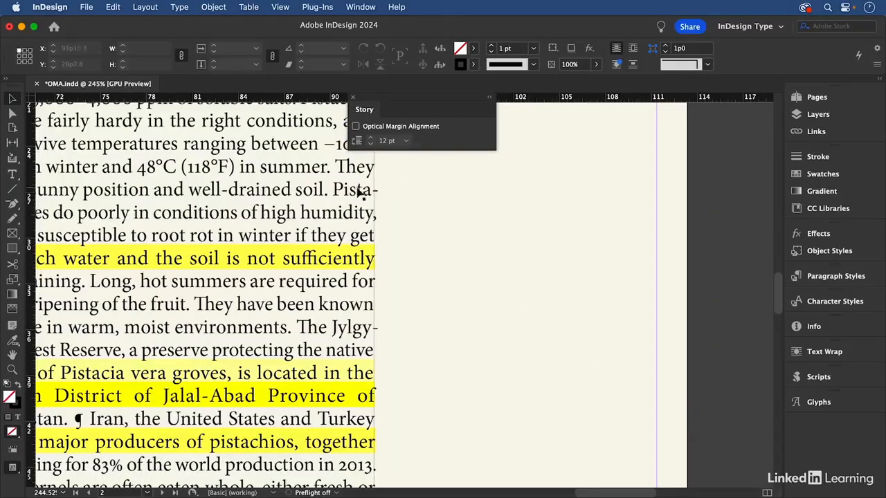
scroll(342, 190, up, 3)
scroll(342, 190, left, 3)
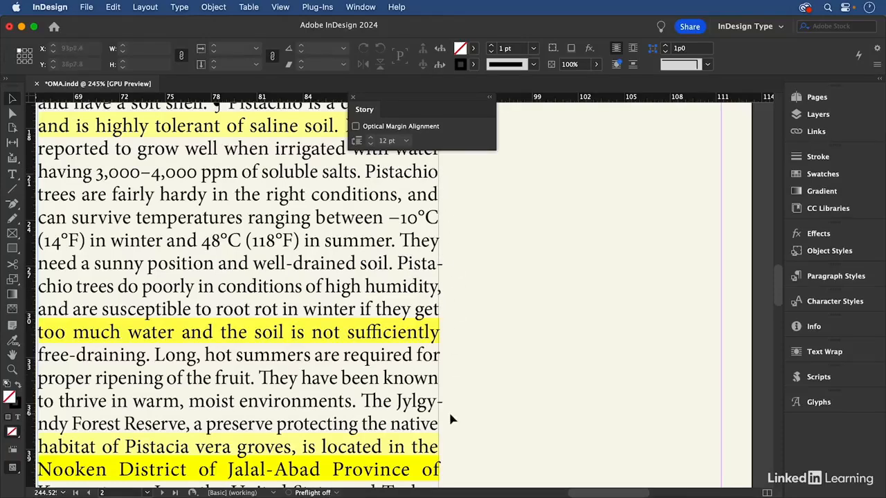
click(353, 97)
key(super+0)
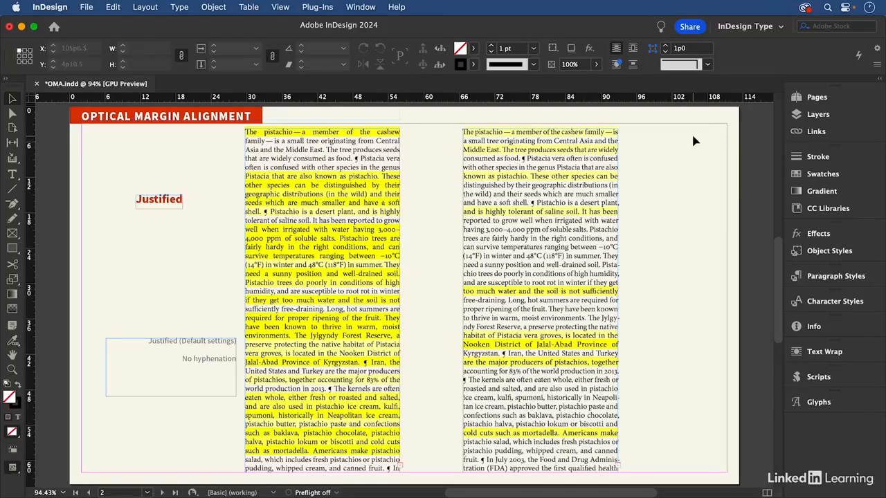
Step: Go to page 3 and inspect the bullets of the two Essentials lists side by side
key(shift+Page_Down)
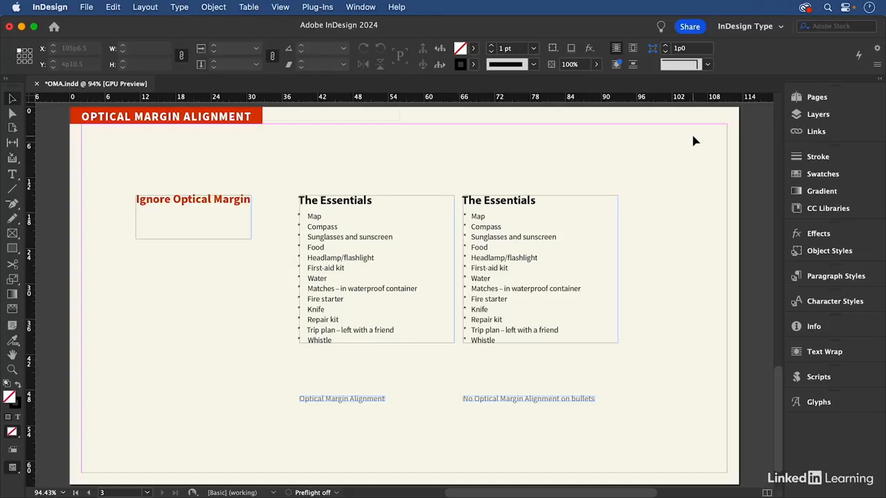
key(z)
drag(279, 172, 625, 415)
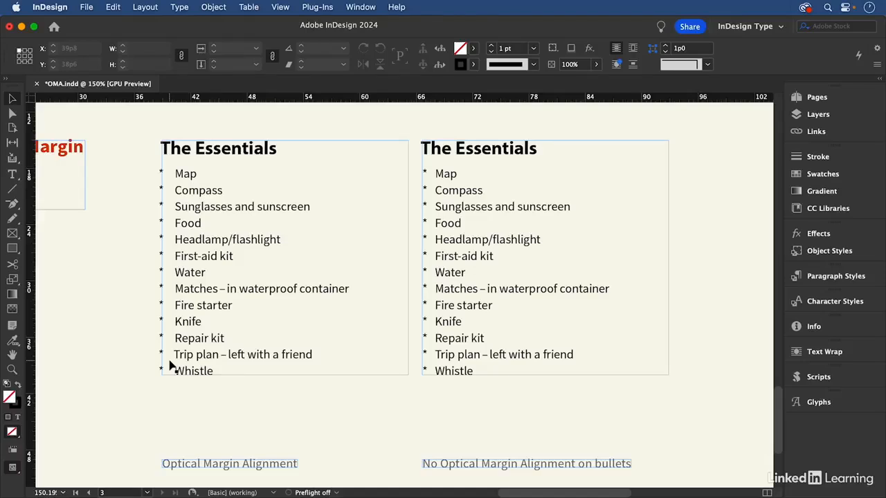
Step: Check the Story options of the right-hand Essentials list for Optical Margin Alignment, then close them
double_click(447, 172)
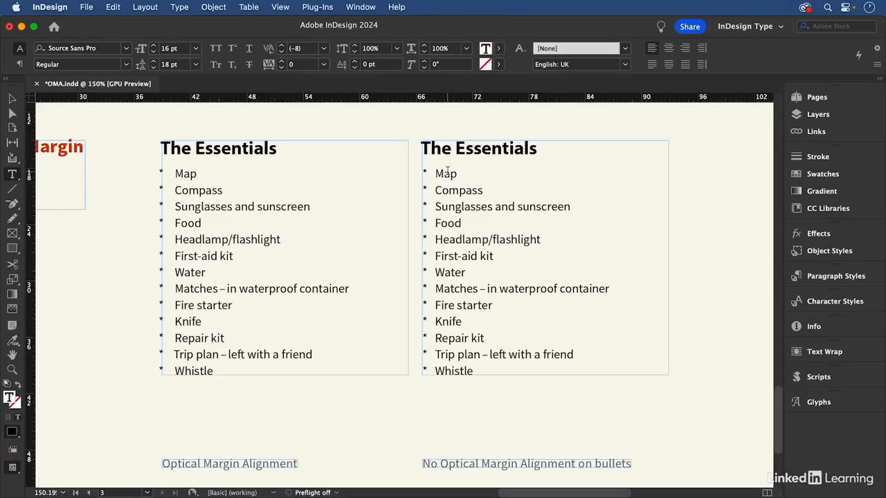
click(181, 9)
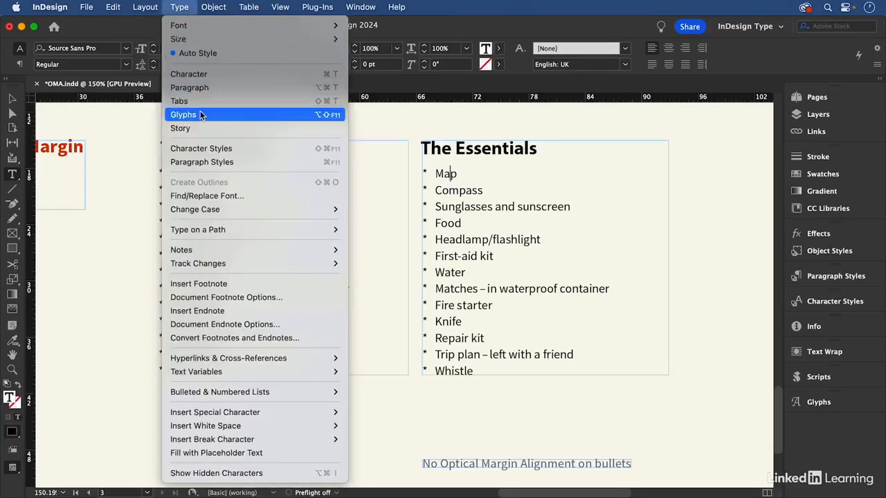
click(182, 128)
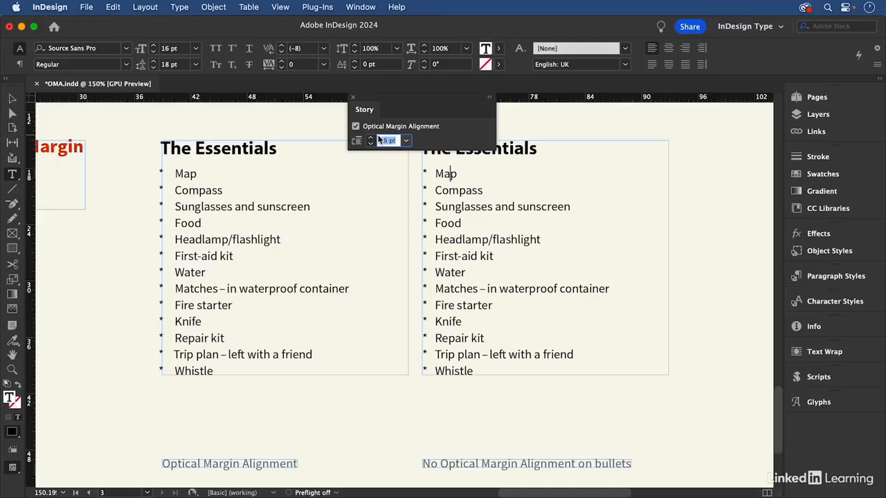
click(354, 97)
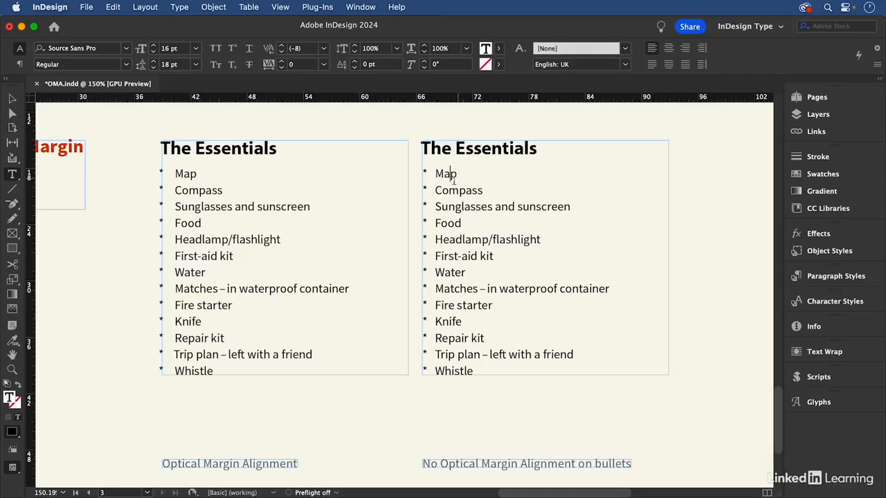
Step: Open the bullet no OMA paragraph style for editing and show its Indents and Spacing settings, including Ignore Optical Margin
click(847, 277)
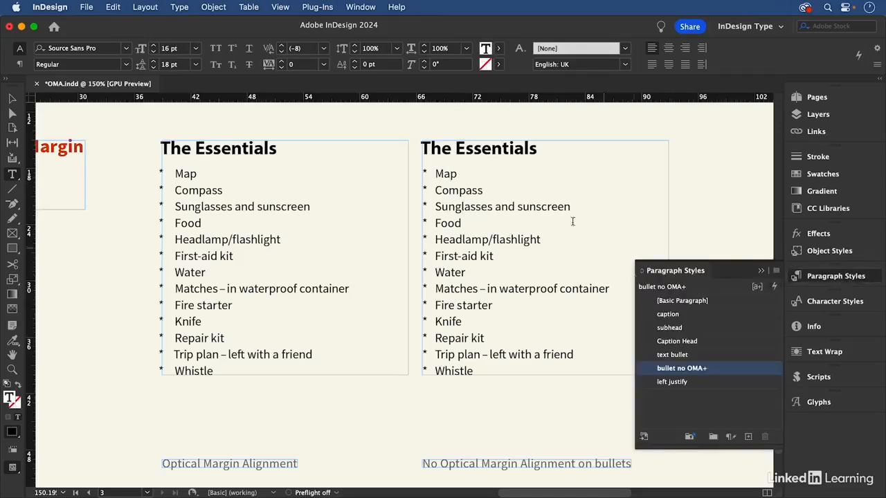
right_click(723, 368)
click(663, 347)
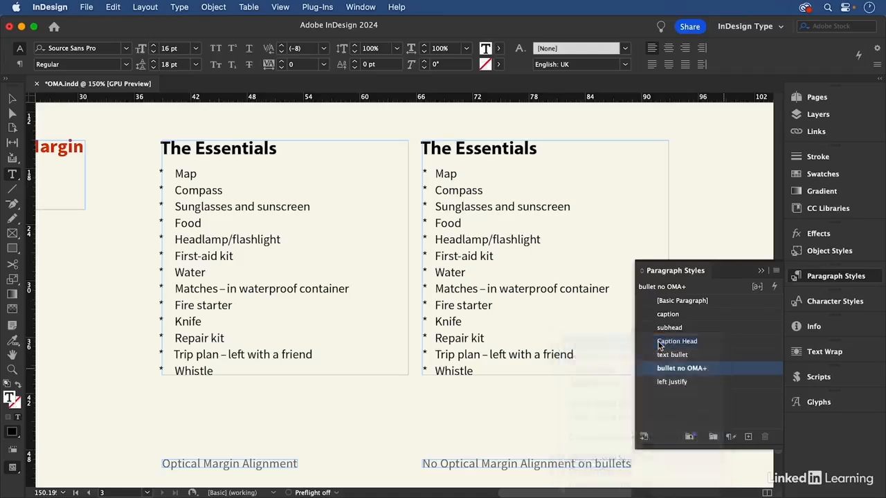
click(392, 91)
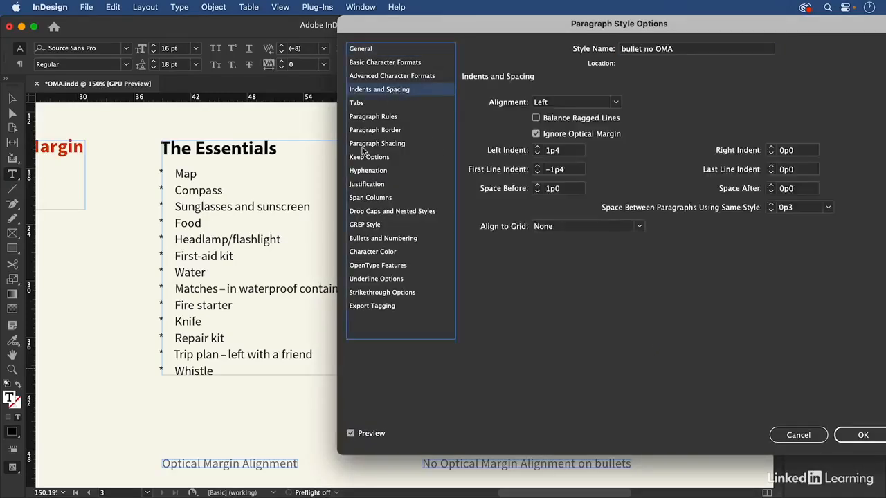